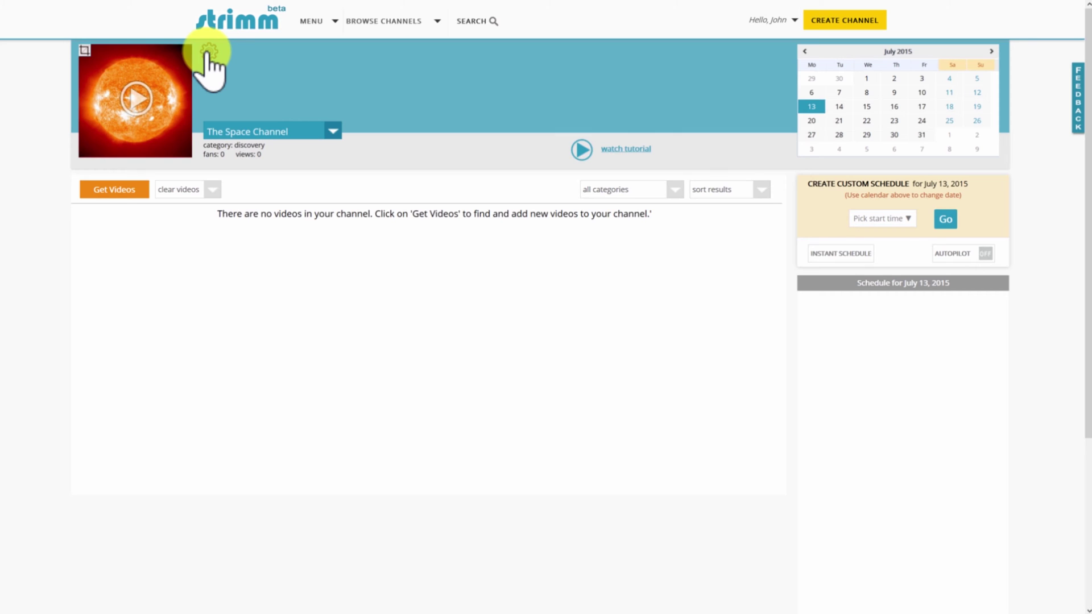
click(332, 132)
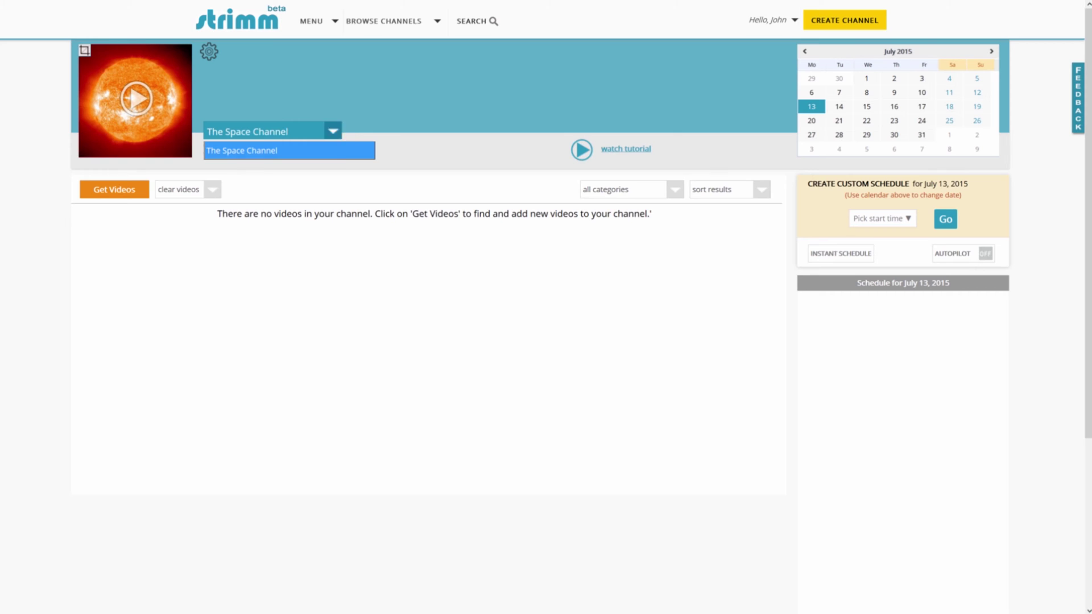
click(295, 150)
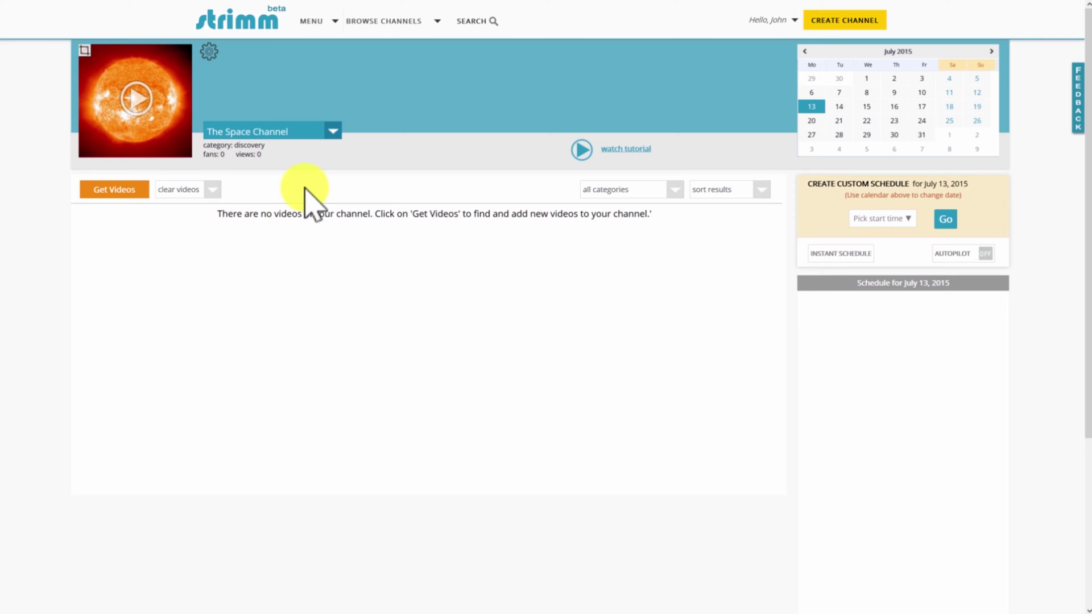
- Start adding videos and filter the video list to the discovery category
click(121, 198)
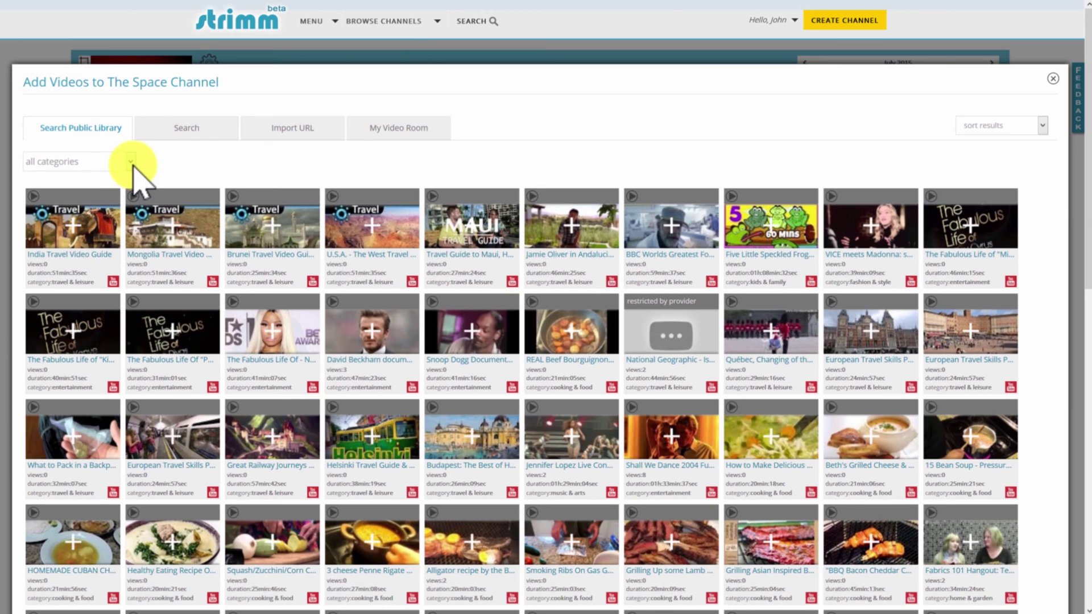
click(131, 161)
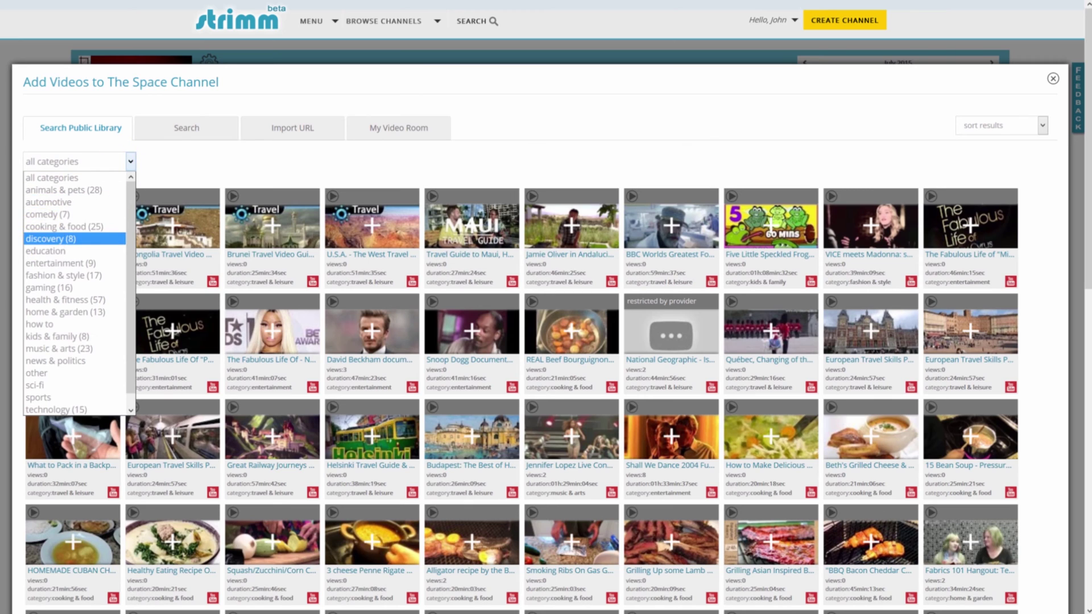
click(45, 239)
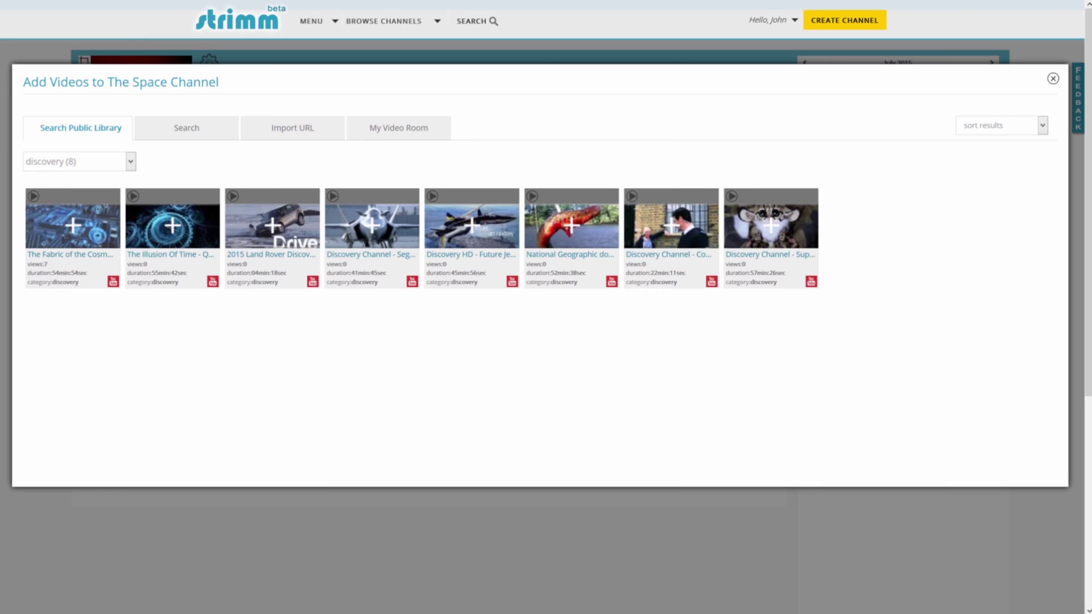
- Add The Fabric of the Cosmos and other discovery videos, then show the keyword search
click(73, 223)
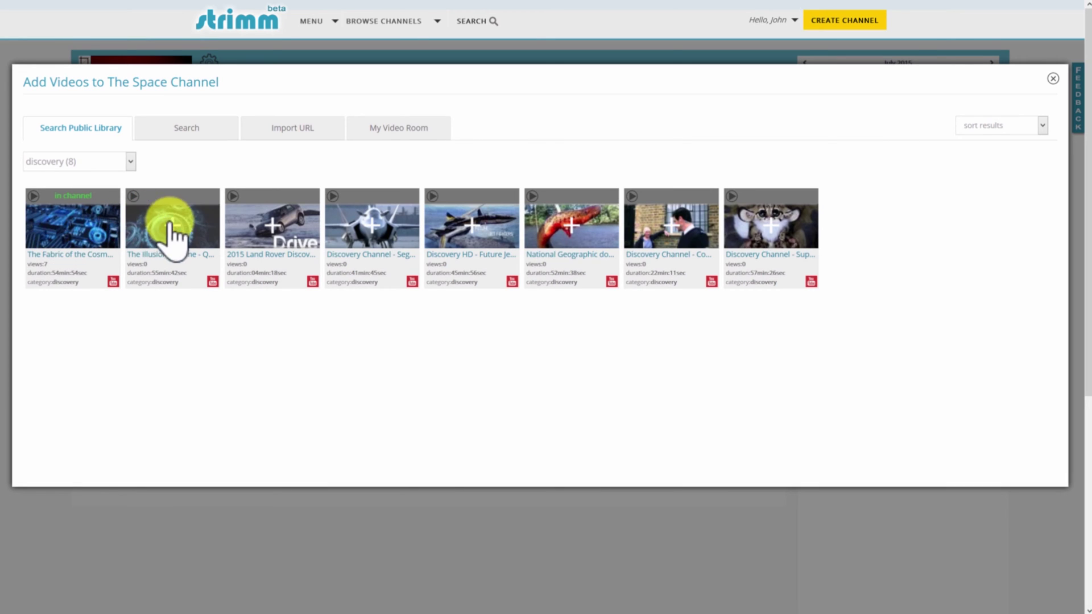
click(172, 223)
click(272, 224)
click(372, 224)
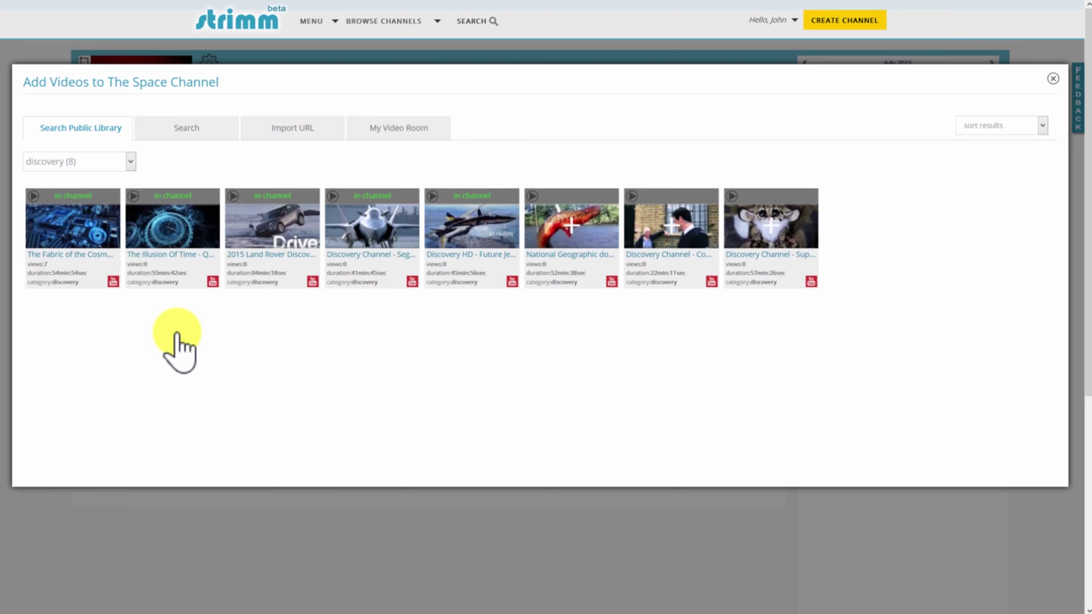
click(186, 127)
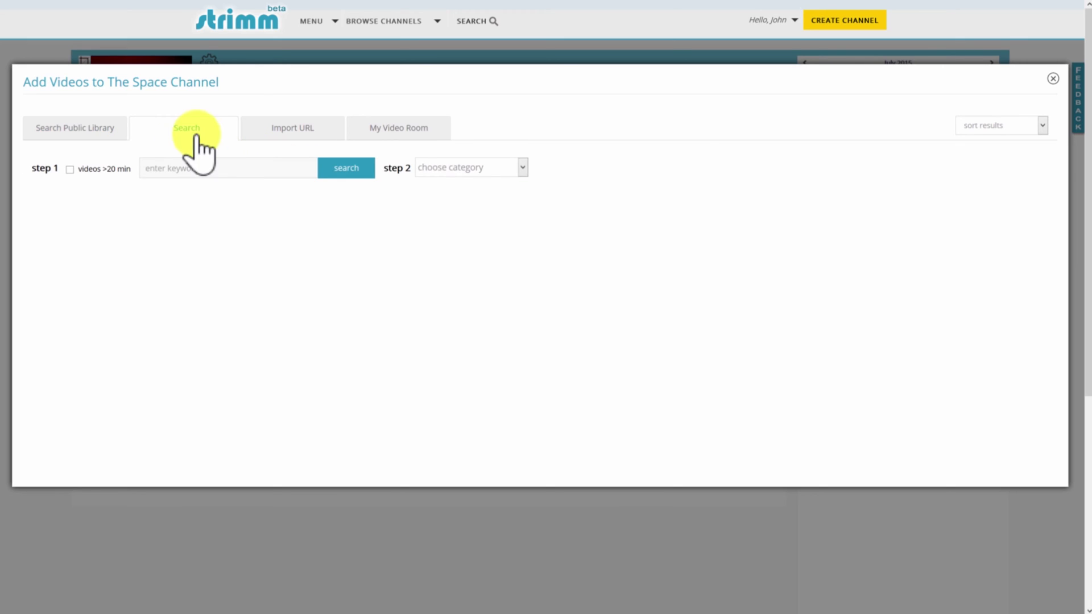
- Preview the Import URL and My Video Room tabs, then close Add Videos
click(282, 128)
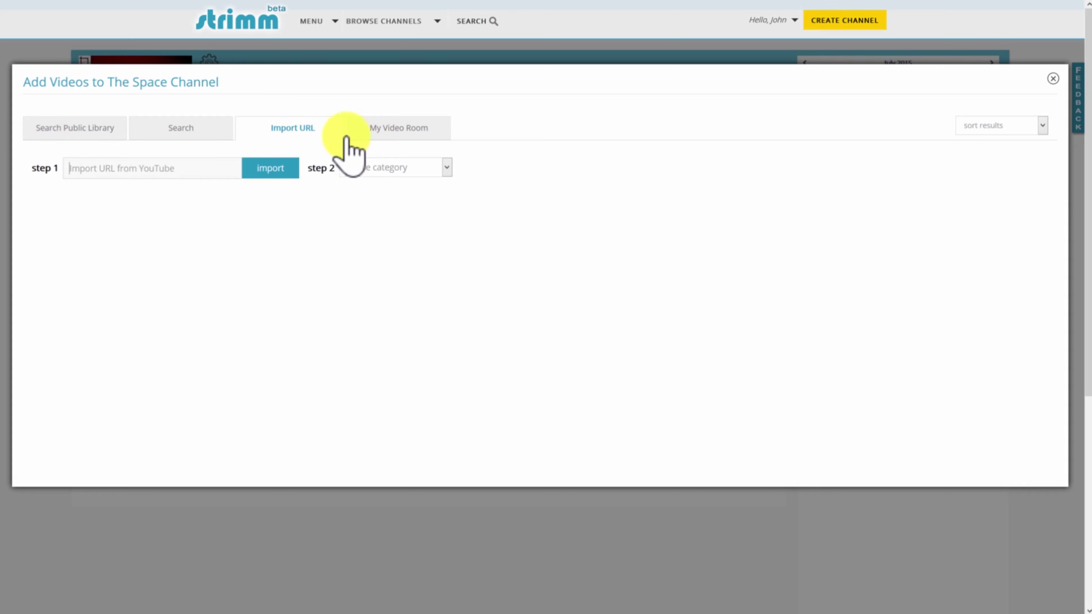
click(399, 127)
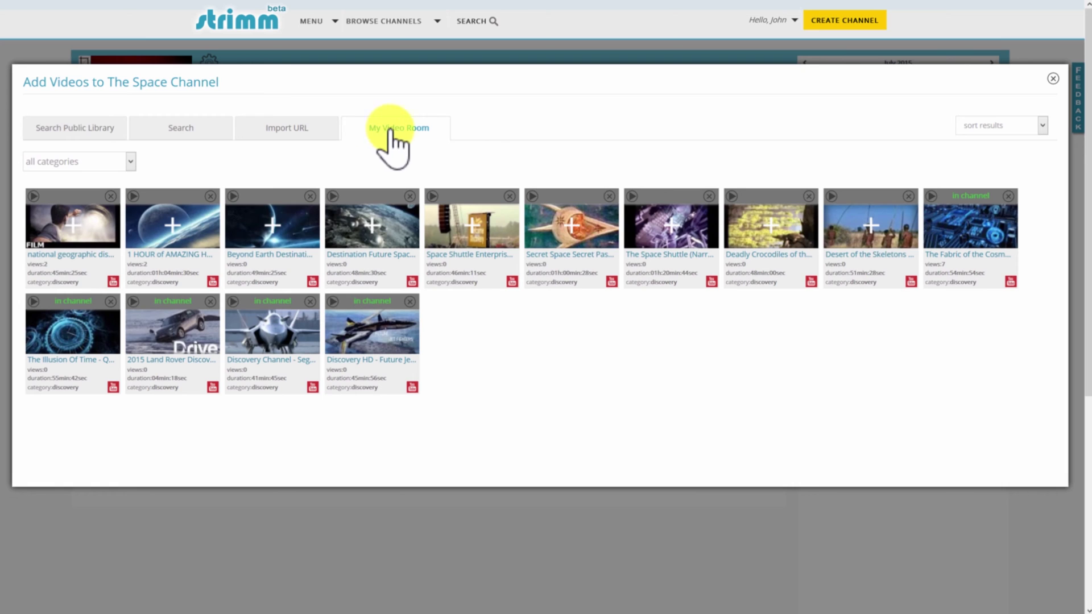
click(1053, 79)
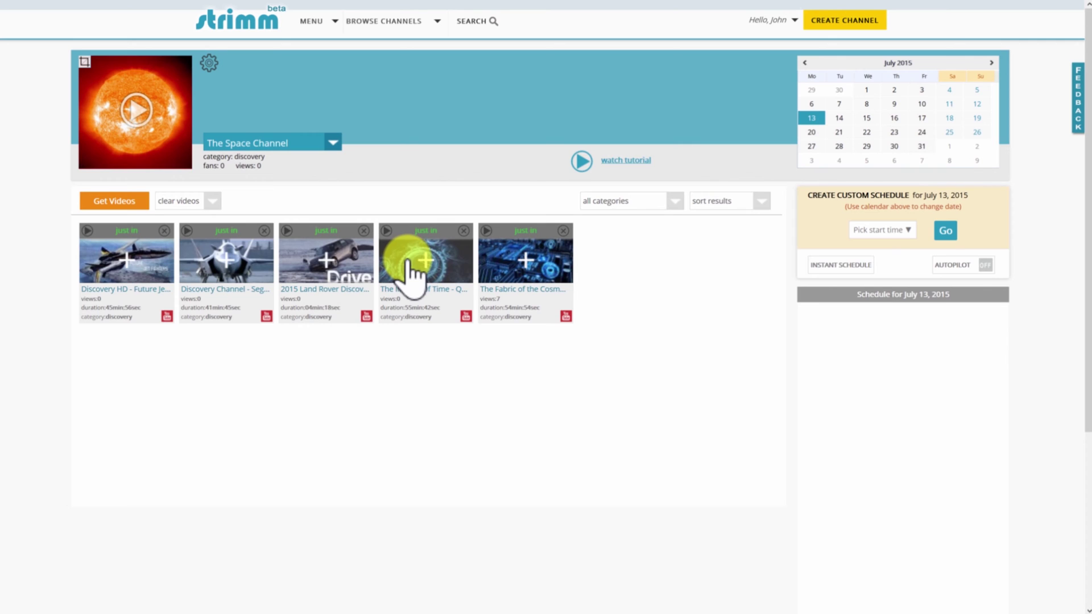
- Create a July 22 schedule starting at 1:10am
click(865, 134)
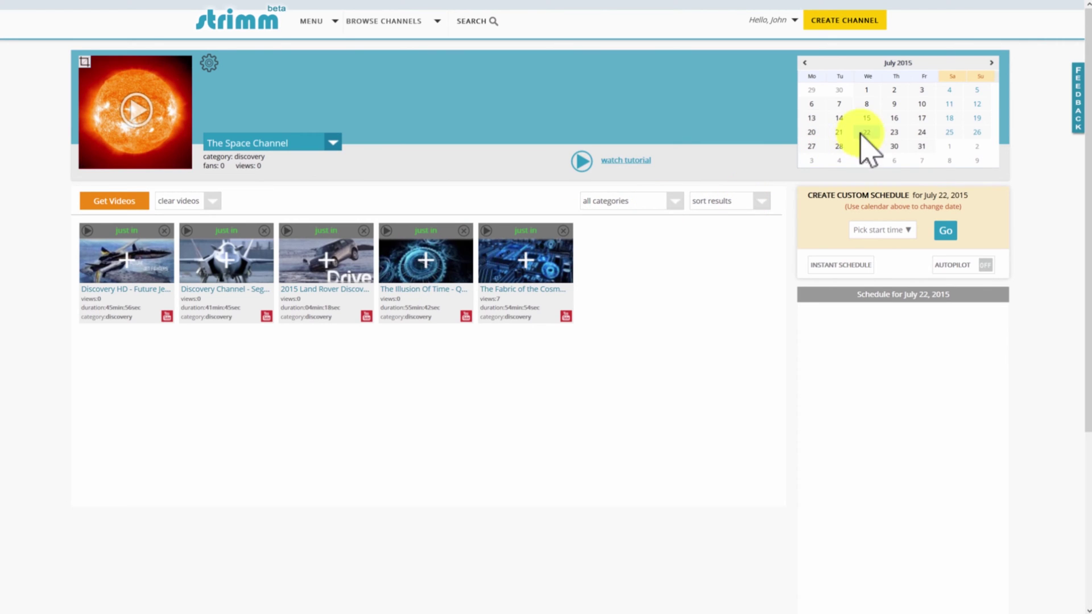
click(879, 230)
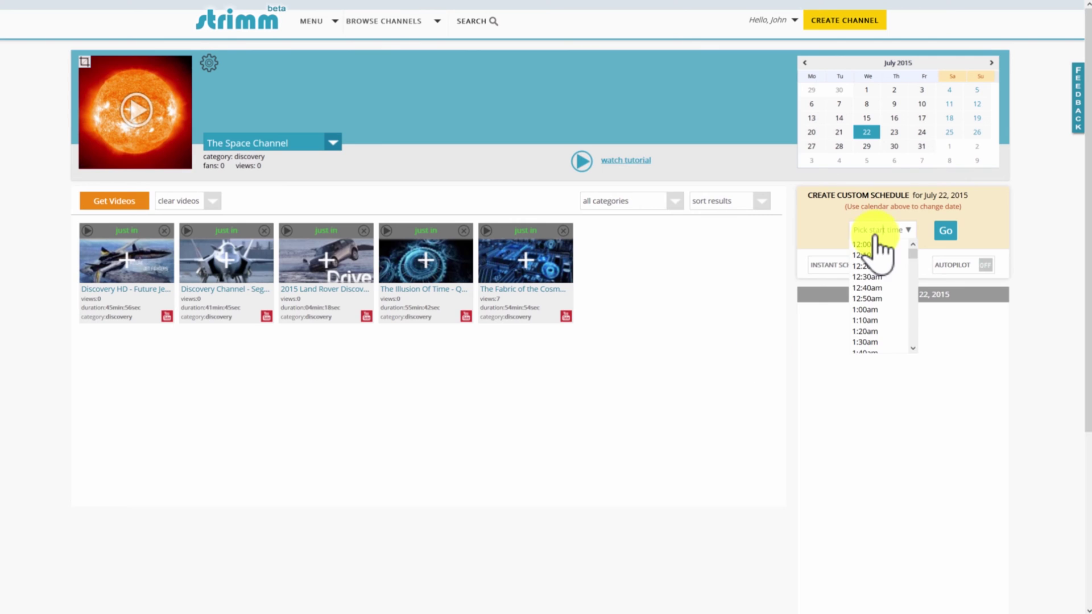
click(866, 322)
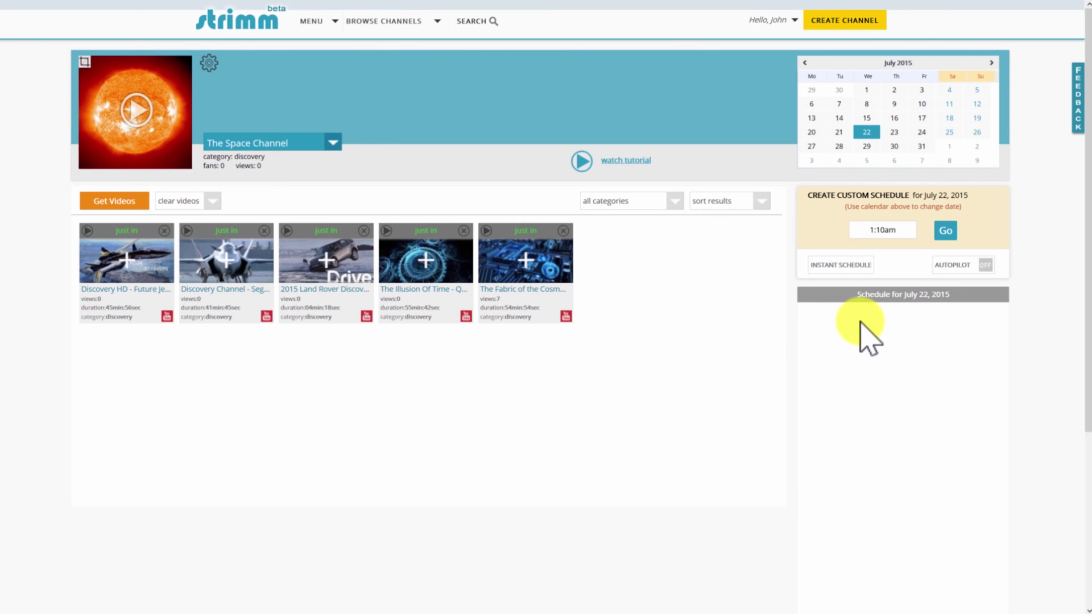
click(945, 230)
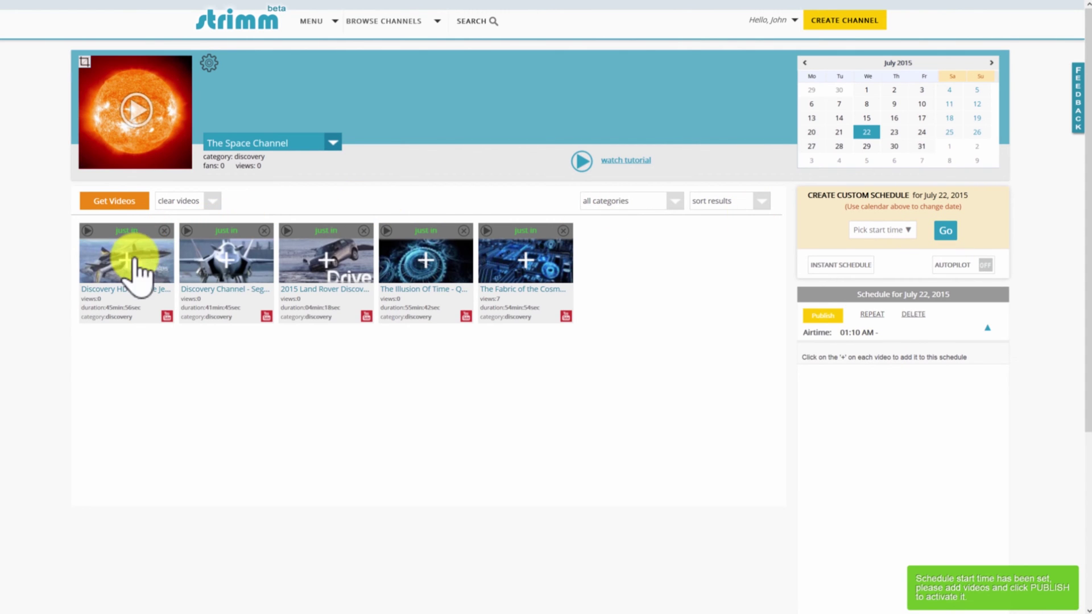
- Schedule the two jet videos, 2015 Land Rover and The Illusion Of Time, and publish
click(128, 256)
click(226, 256)
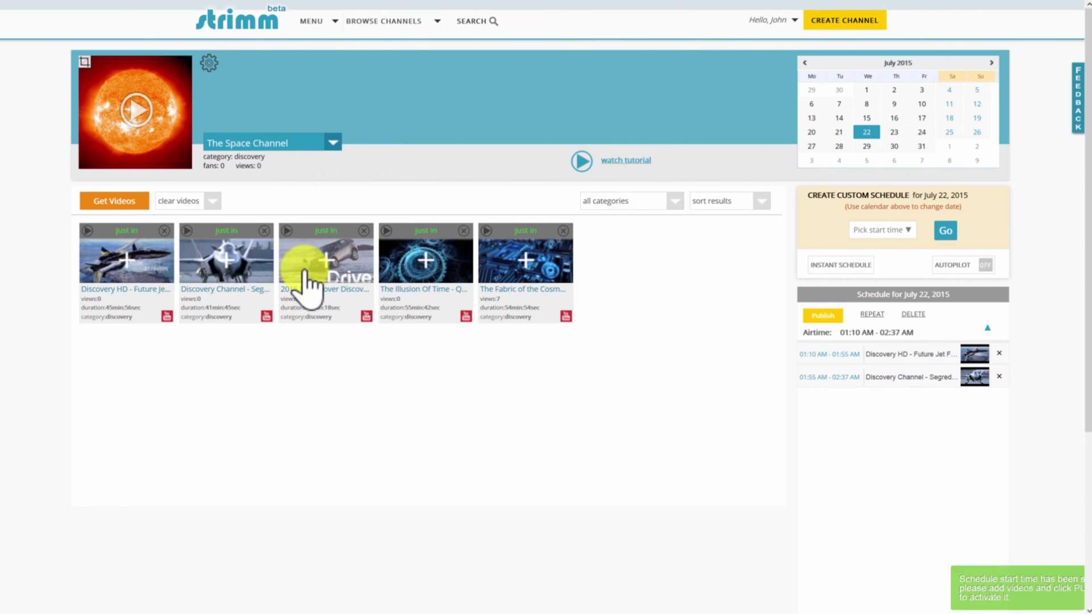
click(307, 265)
click(425, 263)
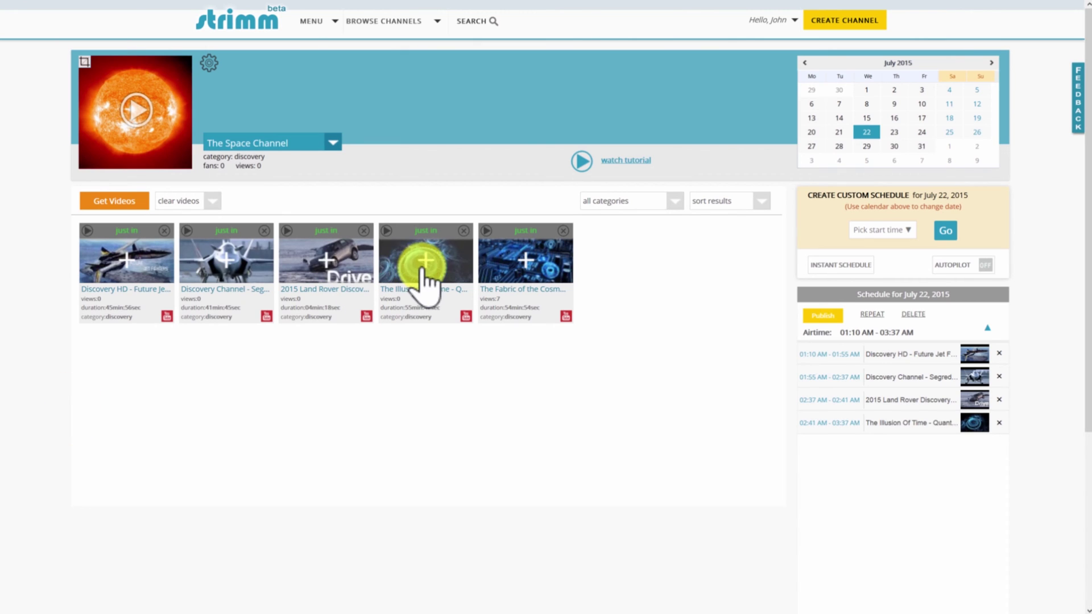
click(821, 315)
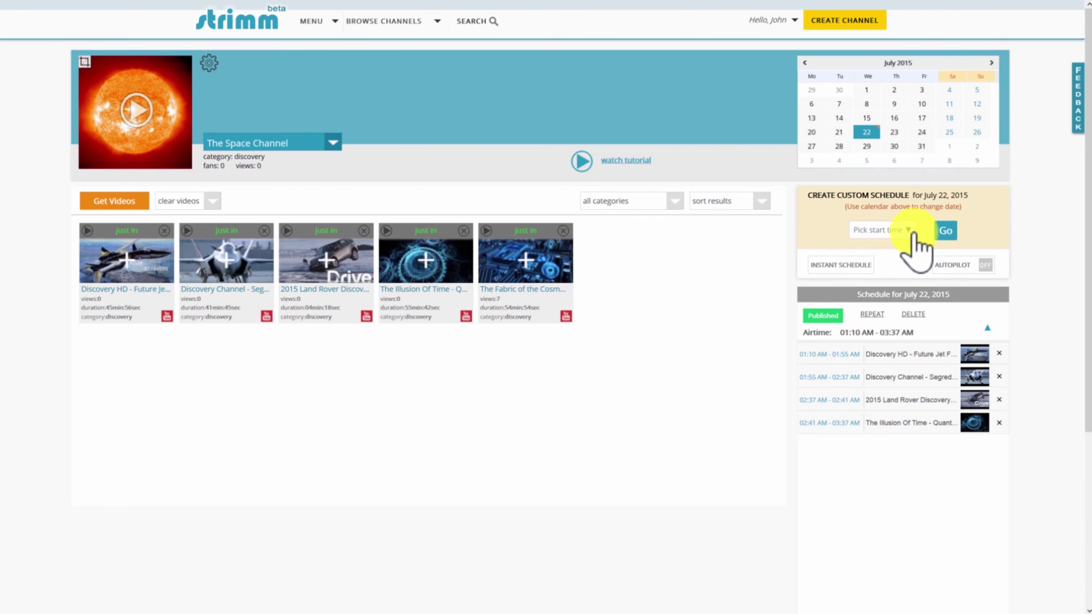
- Create another July 22 schedule starting at 7:00am
click(907, 231)
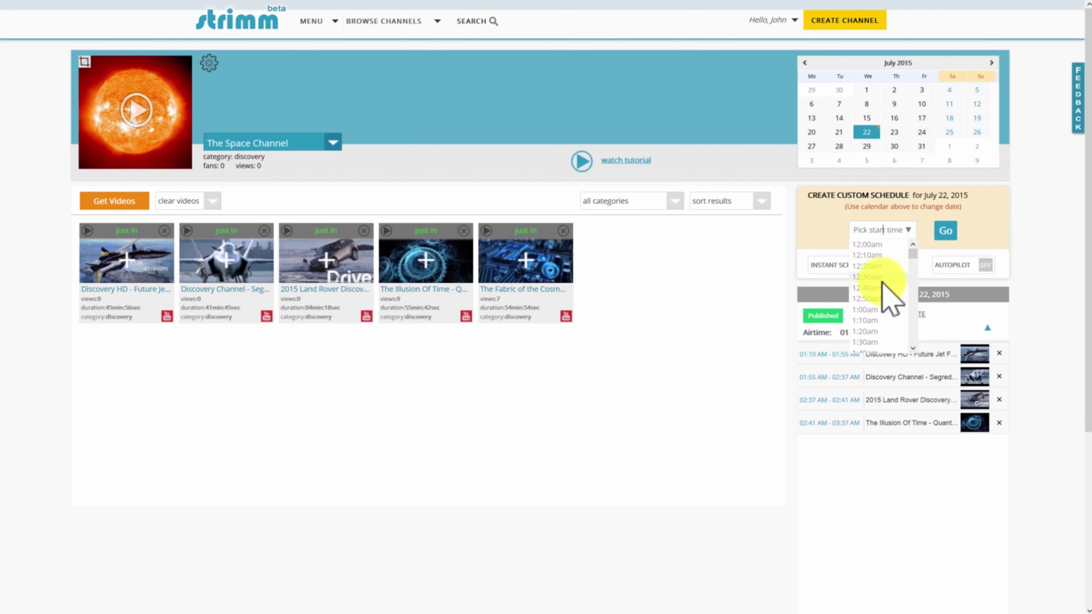
scroll(889, 291, down, 5)
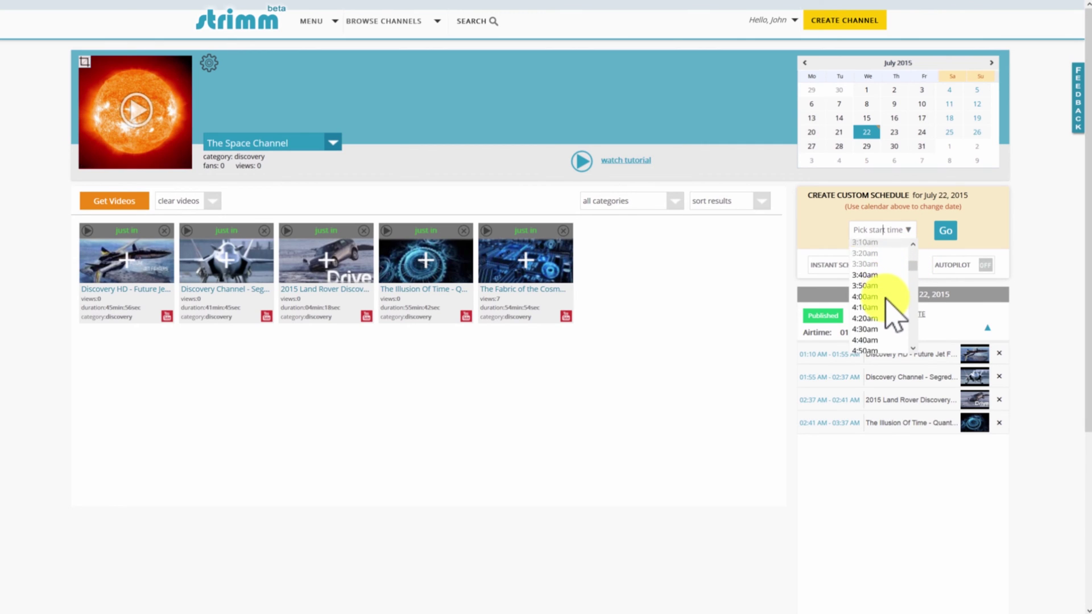
scroll(891, 308, down, 5)
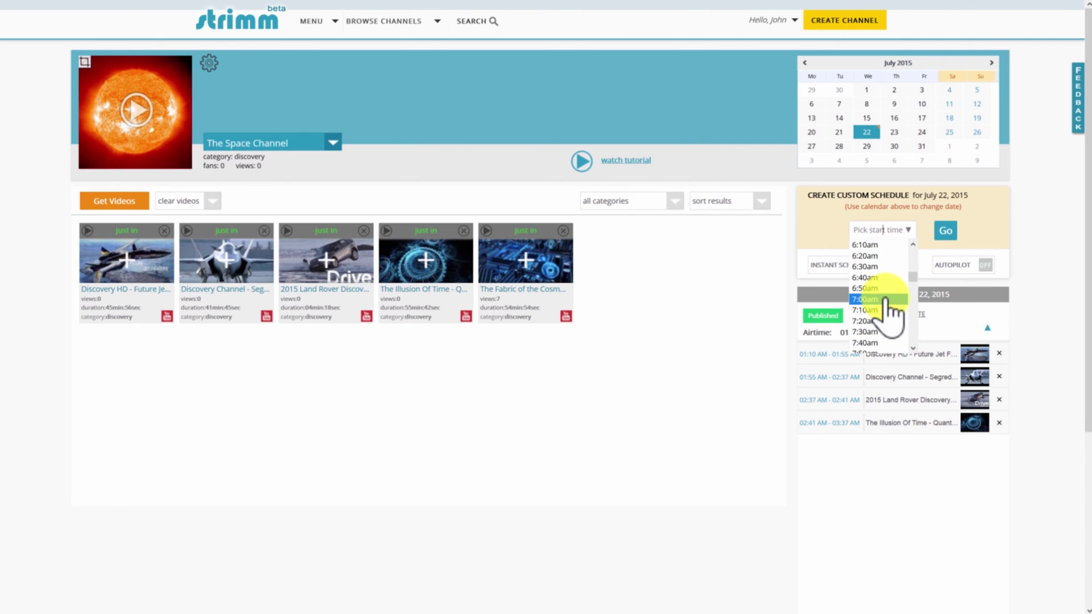
click(865, 299)
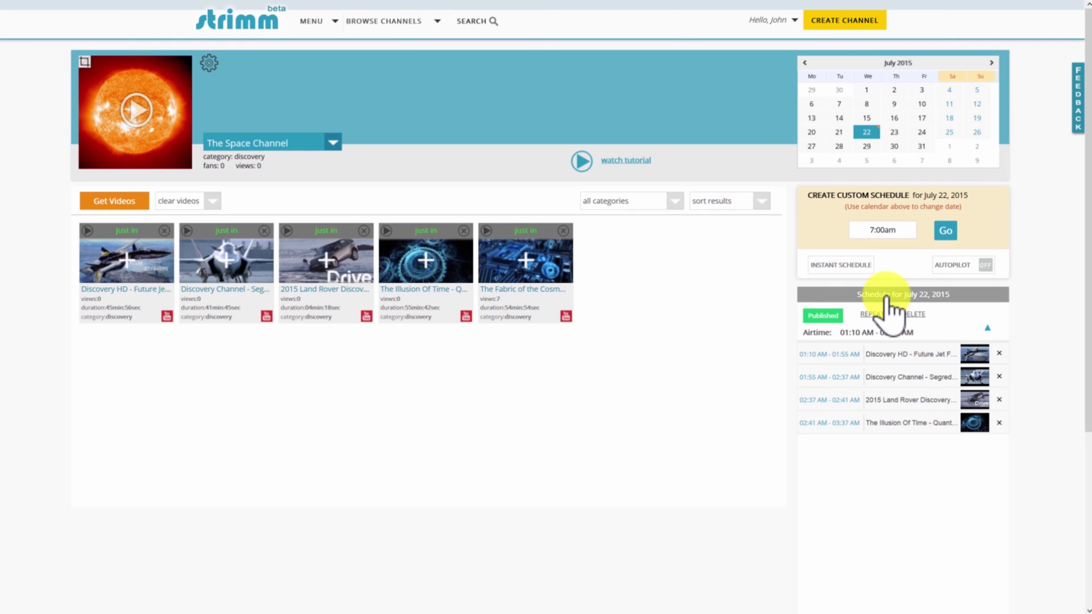
click(945, 230)
- Add the jet, Land Rover and Illusion Of Time videos, publish, and select July 17
click(127, 255)
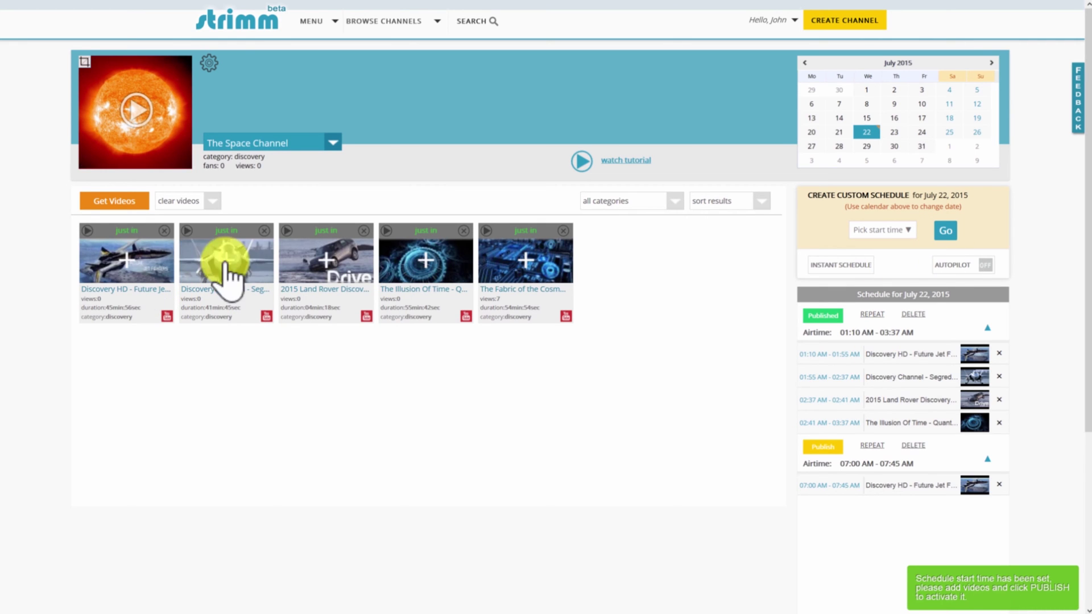
click(226, 256)
click(326, 258)
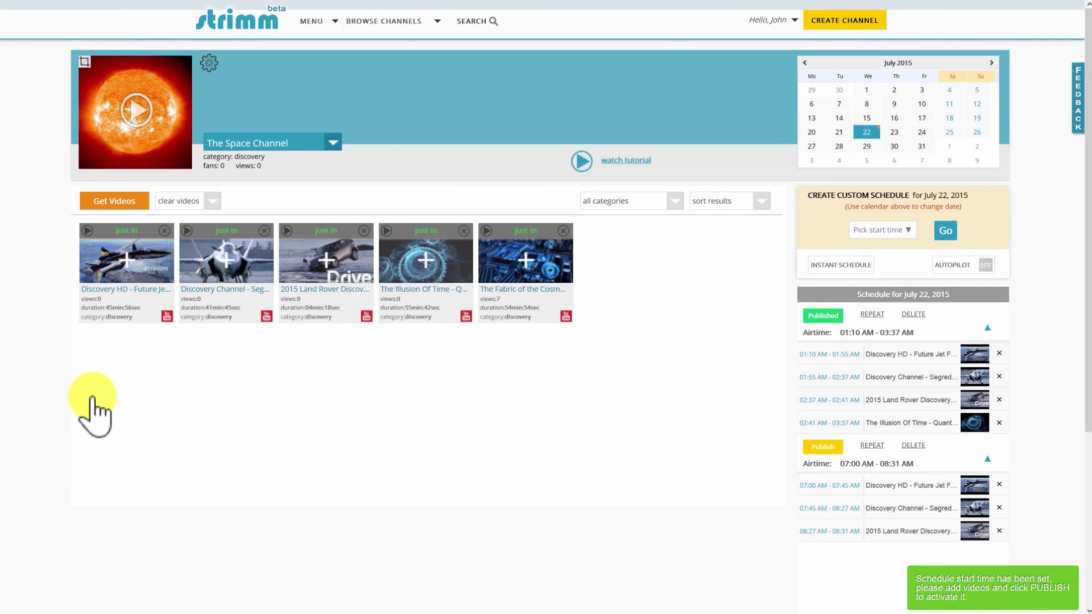
click(425, 260)
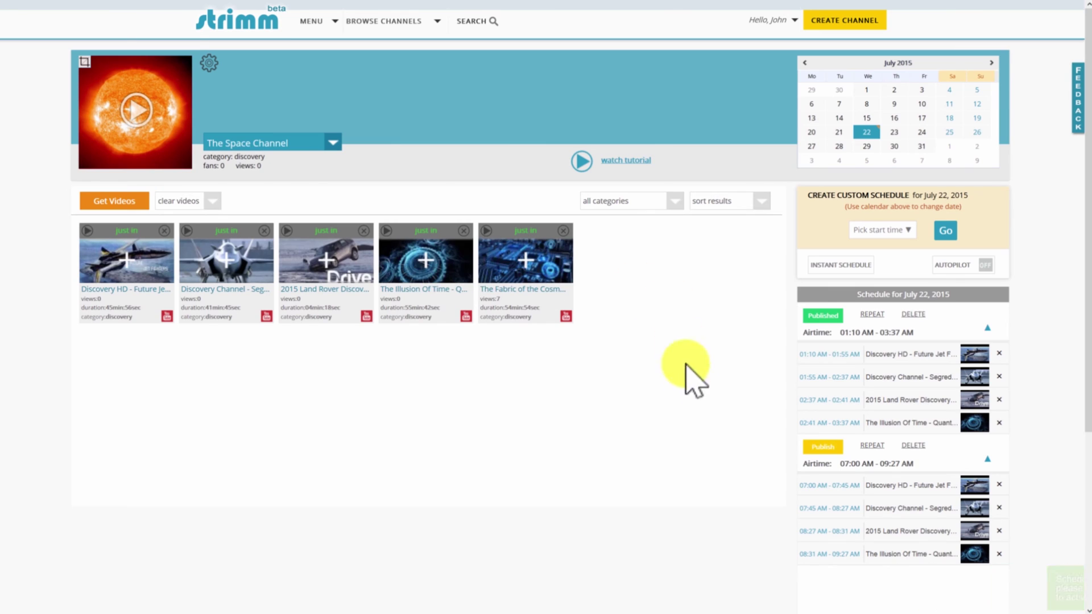
click(822, 445)
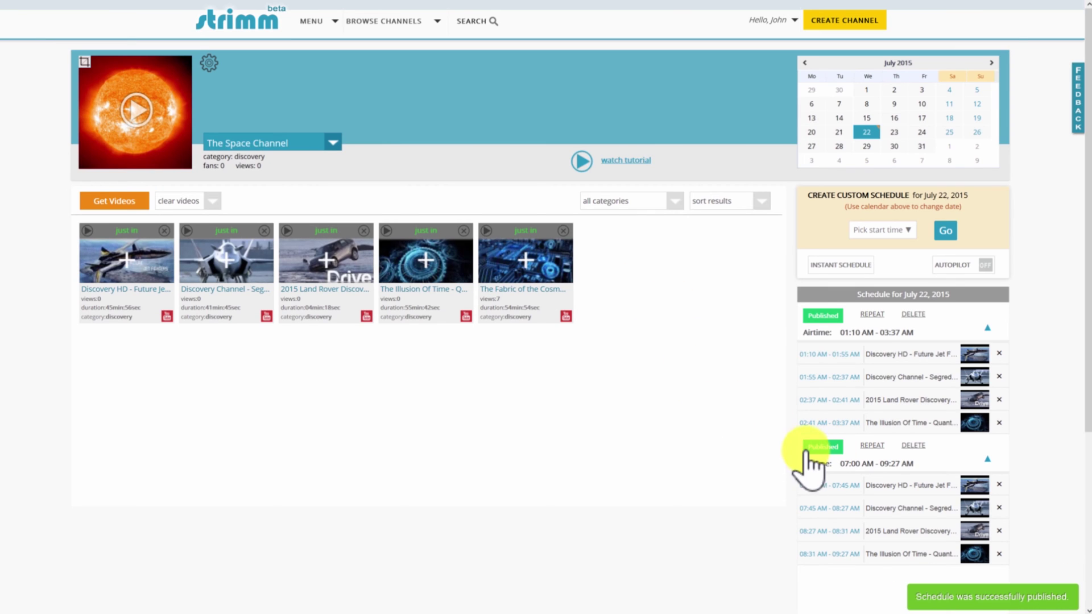
click(921, 118)
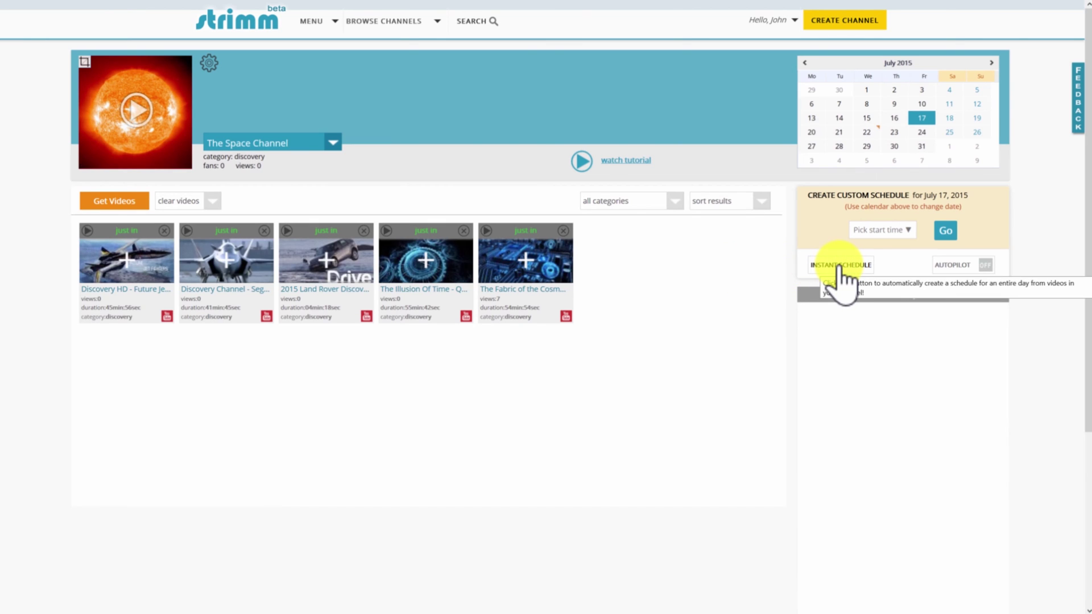
- Instant-schedule July 17 from 12:00 AM to 11:51 PM and publish it
click(840, 264)
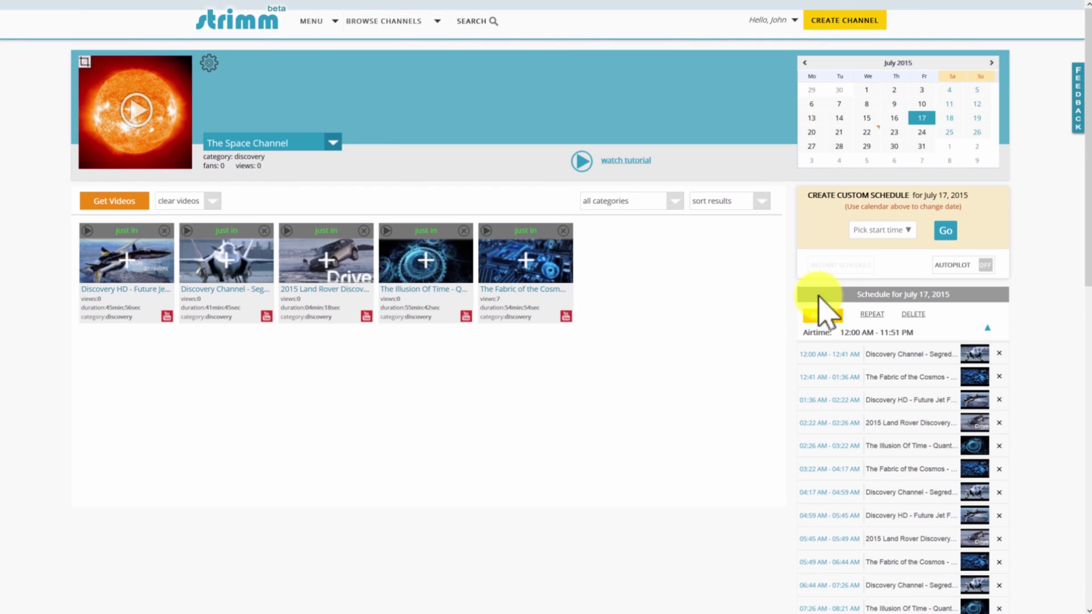
click(819, 317)
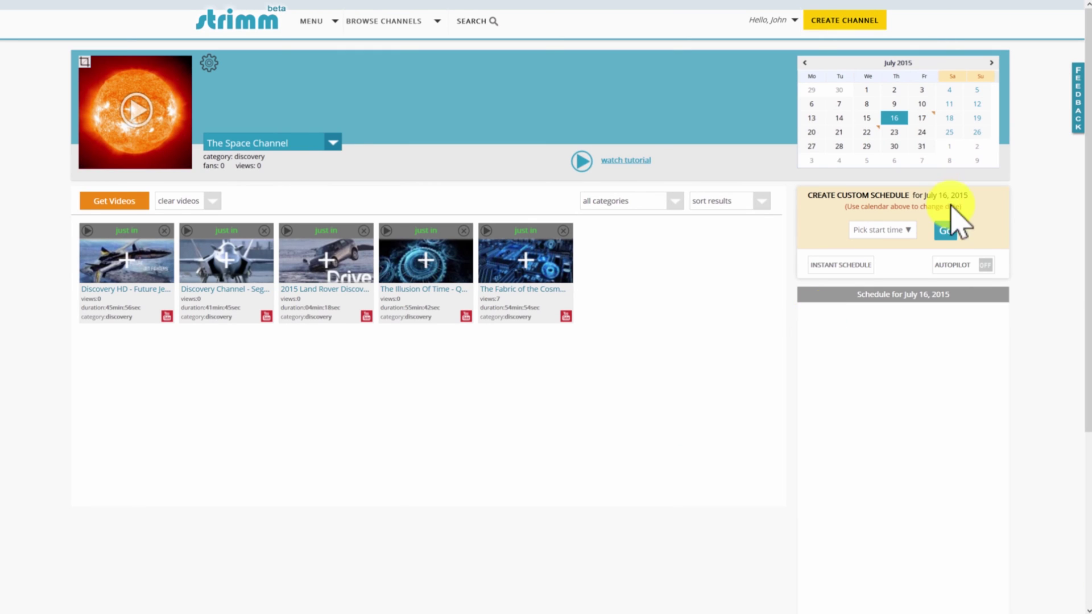
- Switch The Space Channel's AUTOPILOT toggle from OFF to ON
click(970, 267)
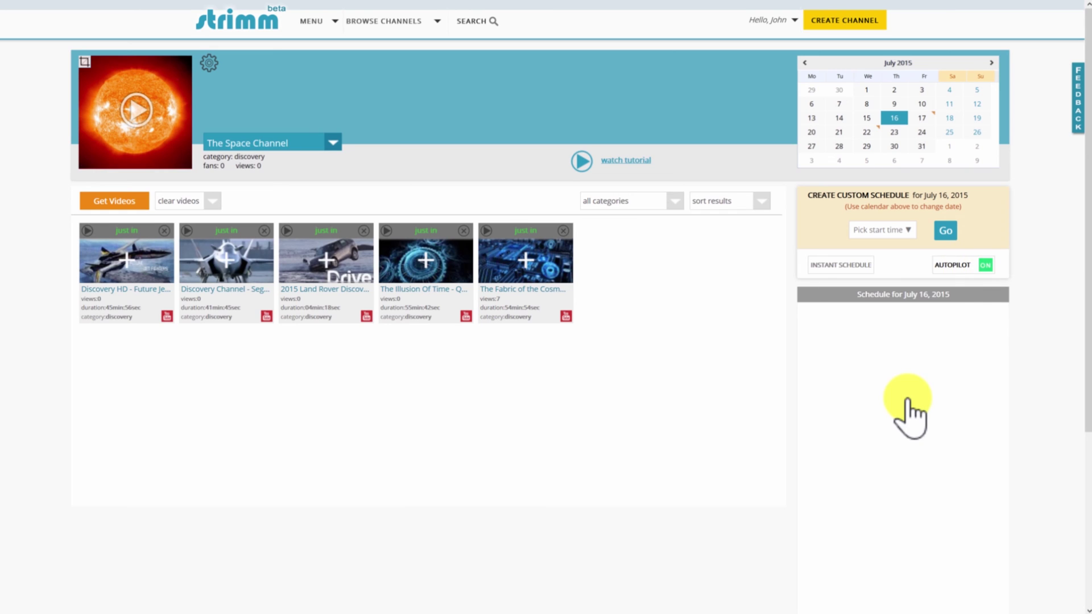